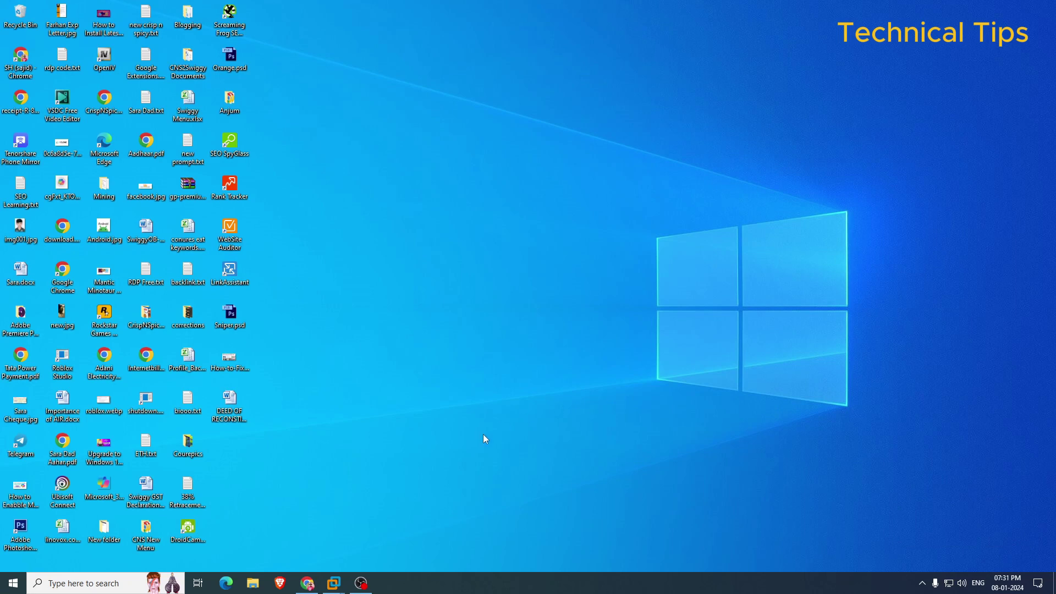
Bring up Edge on the Microsoft Start page, then open and close the Copilot sidebar
click(233, 578)
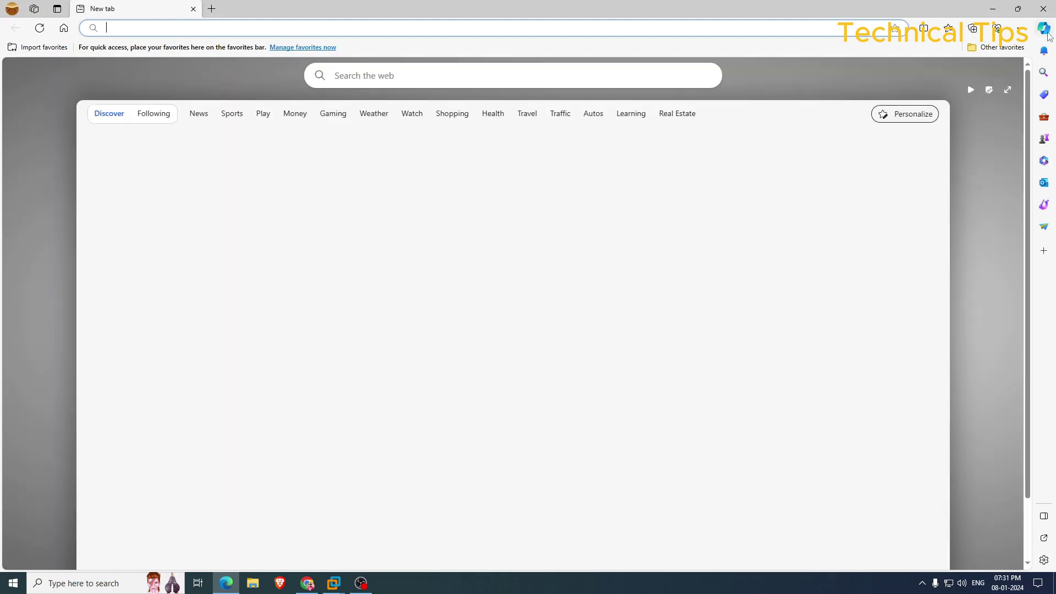
click(1043, 29)
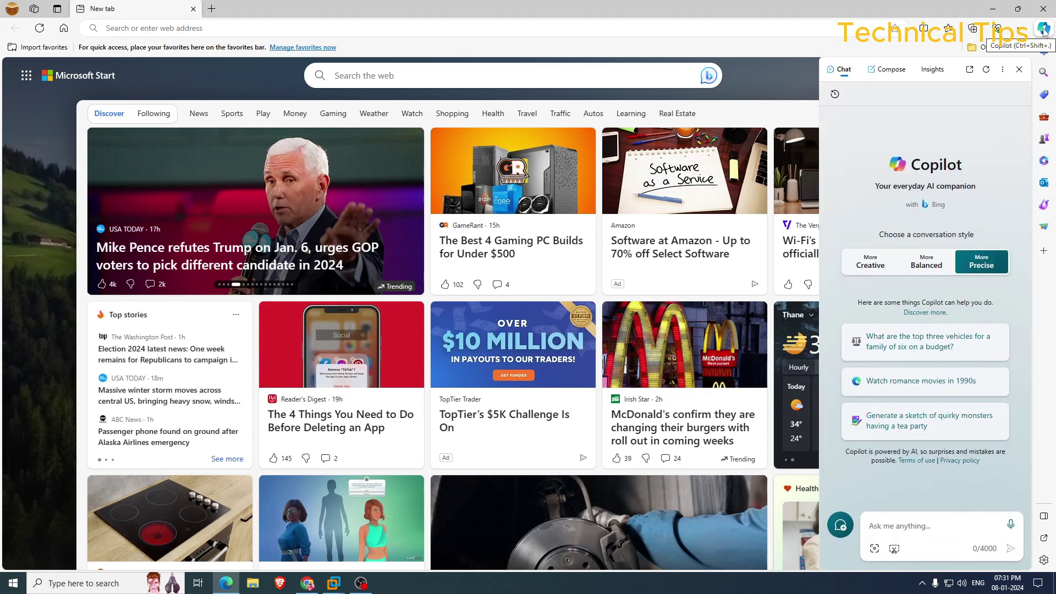
click(1043, 31)
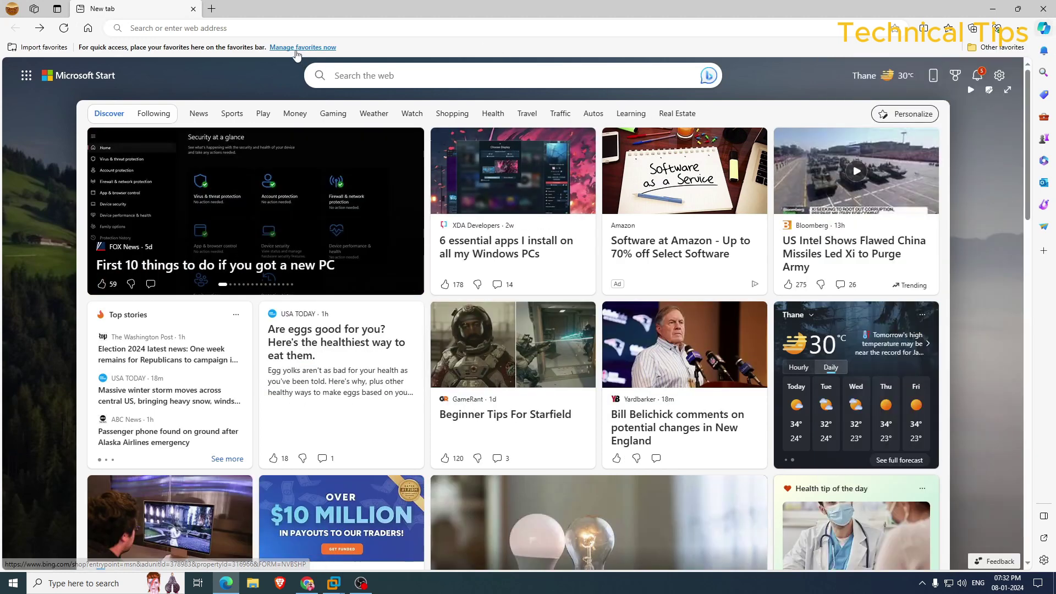
Search the web for 'microsoft copilot' from the address bar, typing 'mic' and accepting the suggestion
click(291, 26)
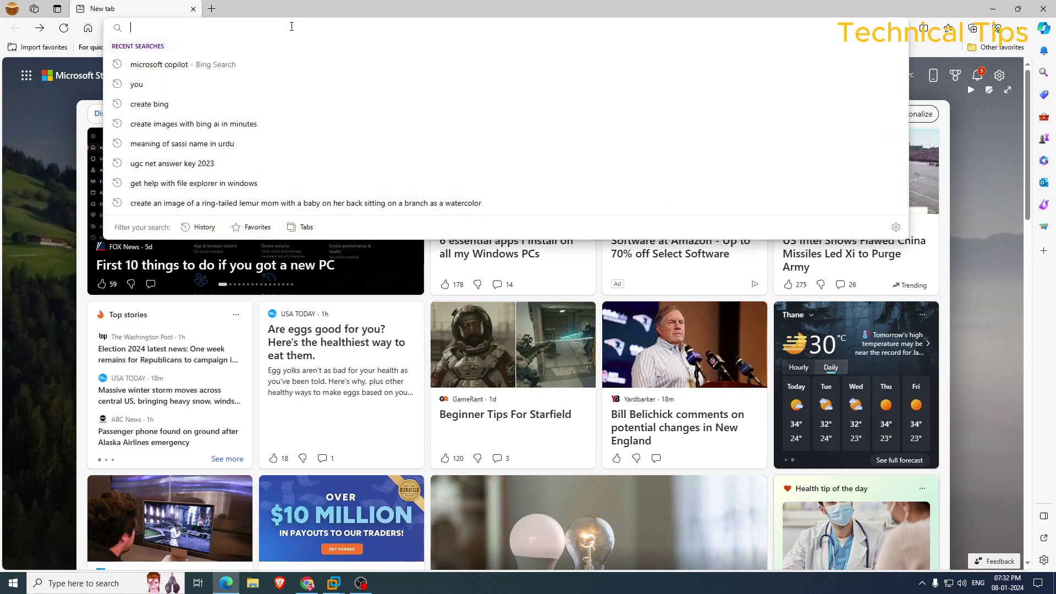
text(mic)
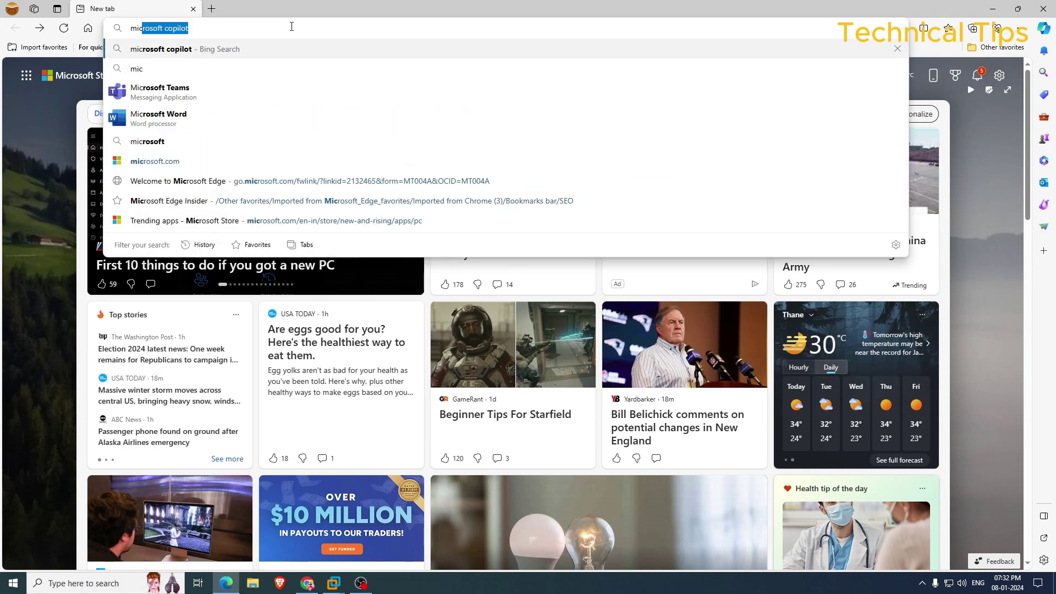
key(Return)
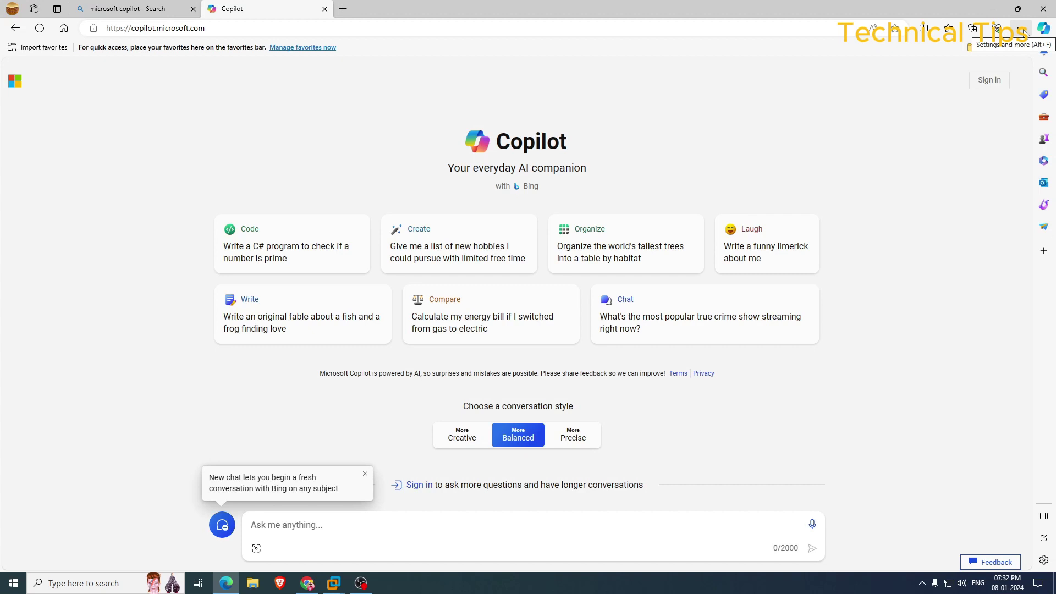
Install copilot.microsoft.com as an Edge app using Apps > Install this site as an app
click(1022, 29)
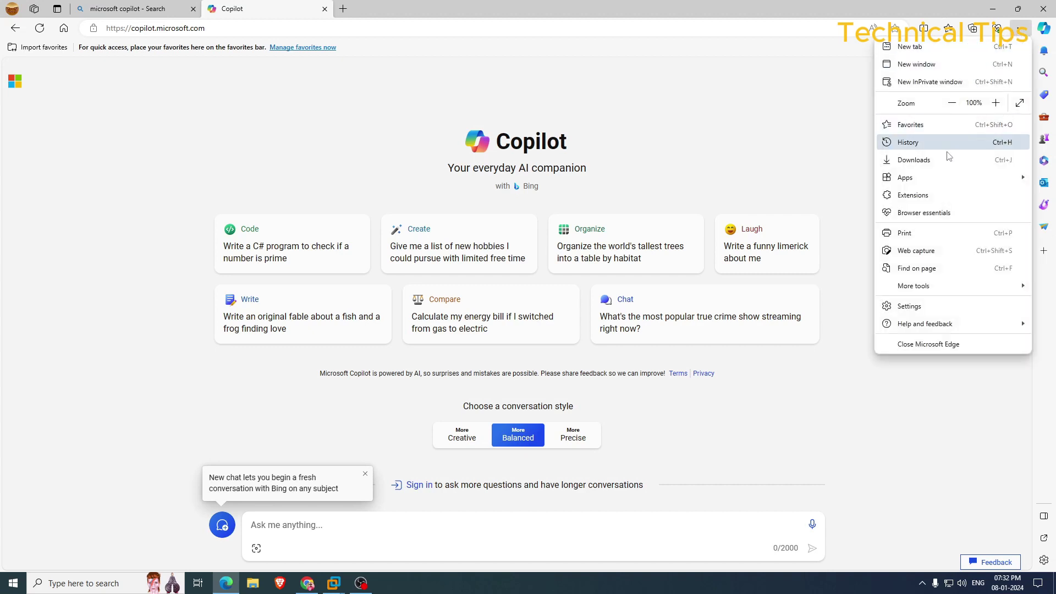
mouse_move(948, 185)
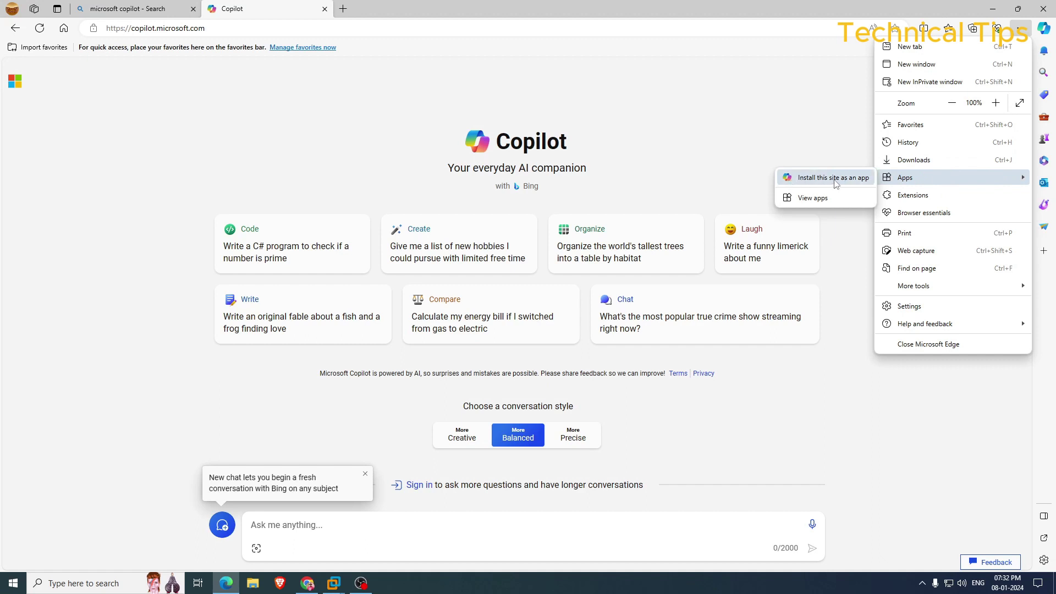
click(835, 183)
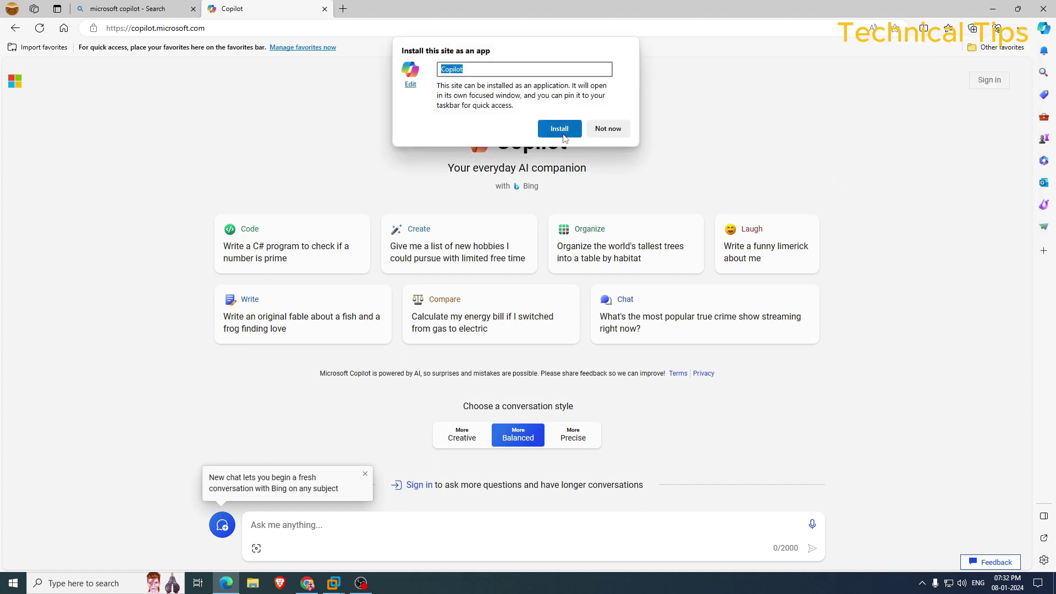
click(559, 128)
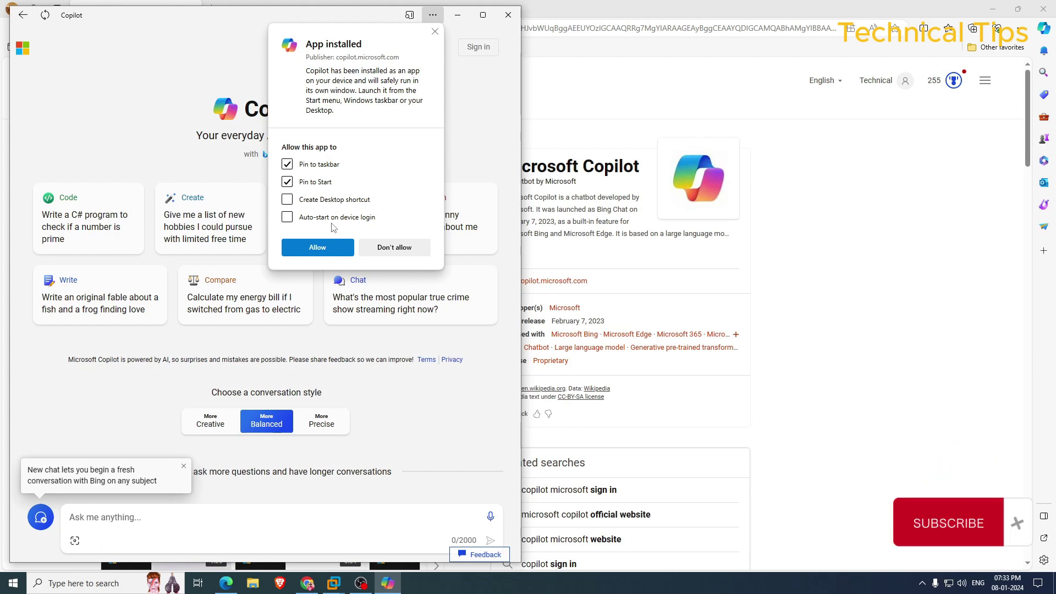
Allow Copilot's taskbar and Start pinning, then close the Edge and Copilot windows
click(317, 248)
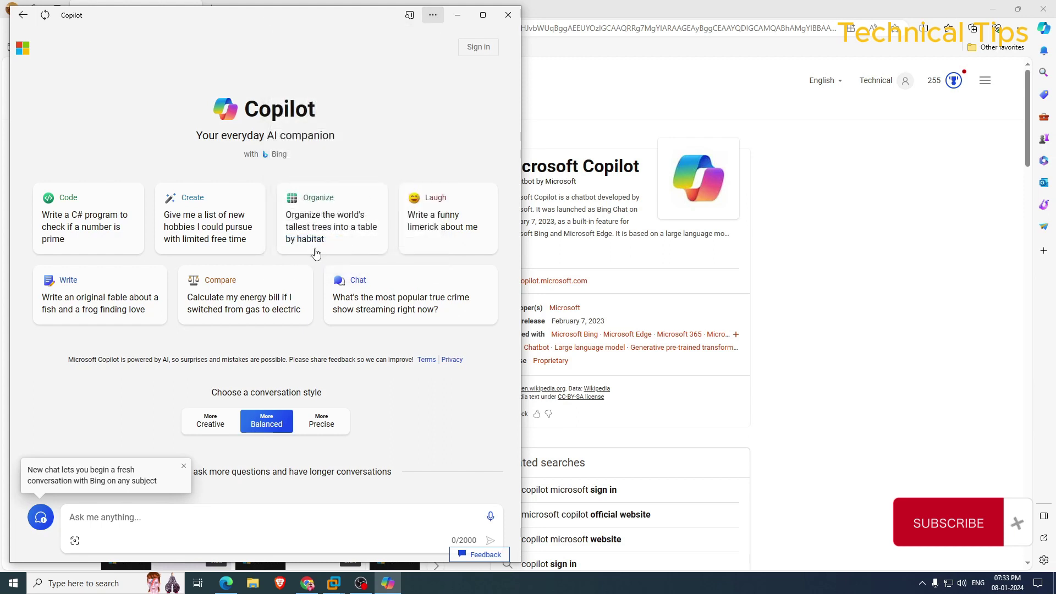
click(1043, 11)
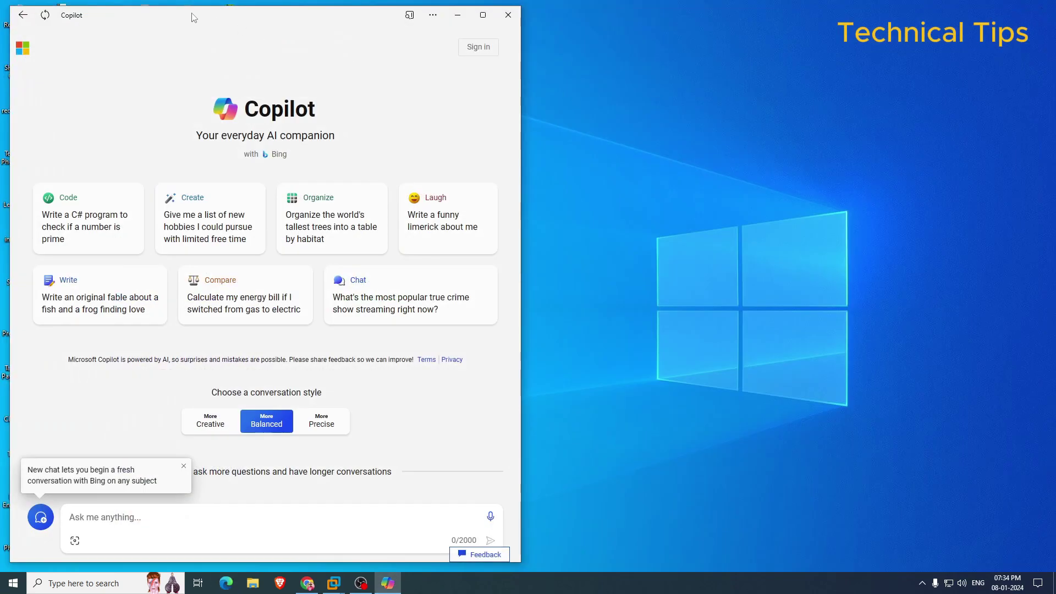
drag(193, 16, 687, 18)
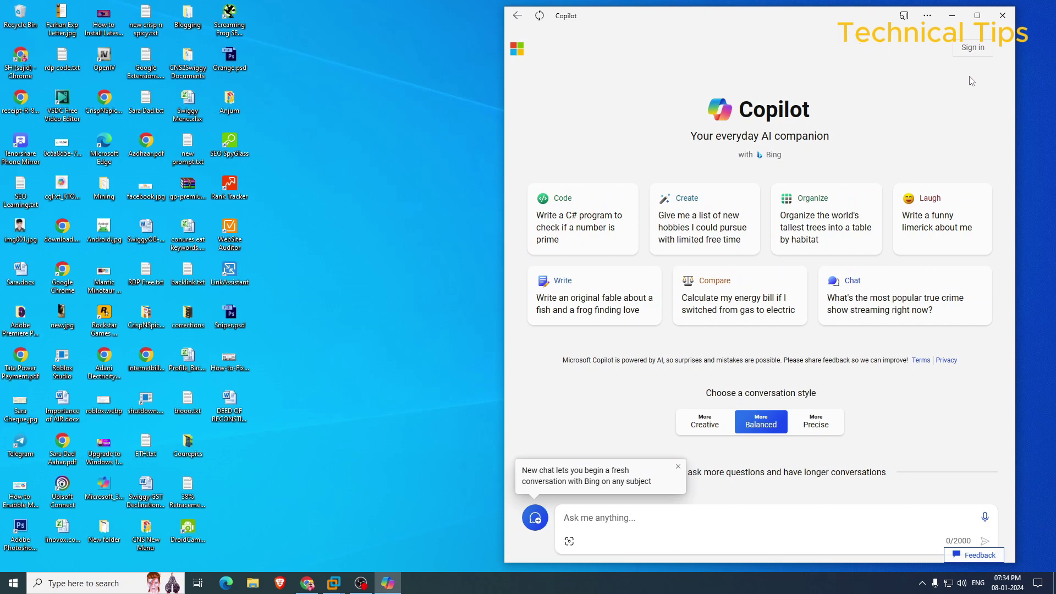
click(1003, 17)
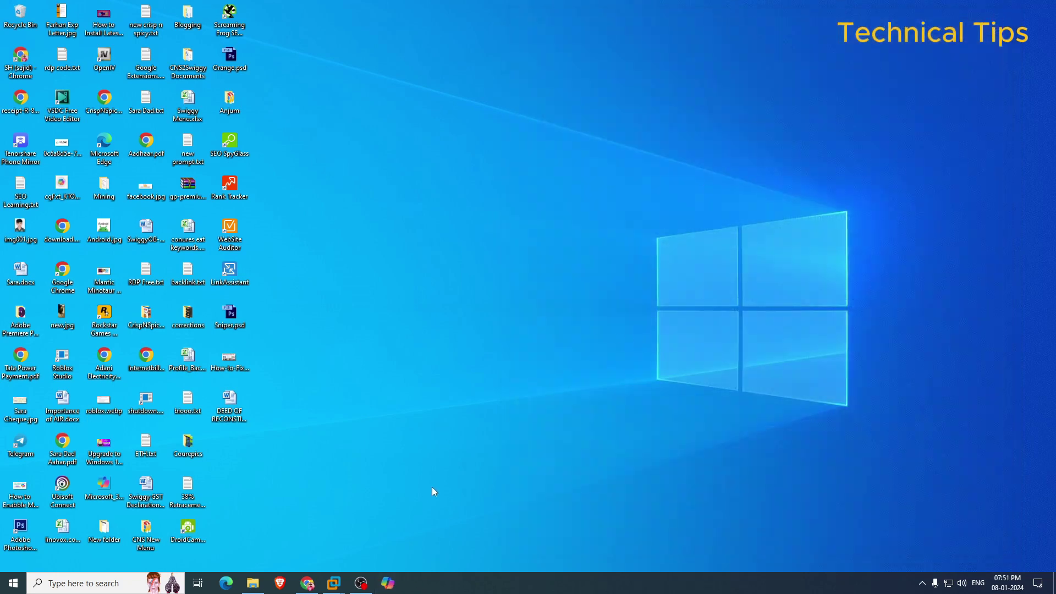
Relaunch Copilot from its taskbar pin and move its window toward the right edge
click(388, 584)
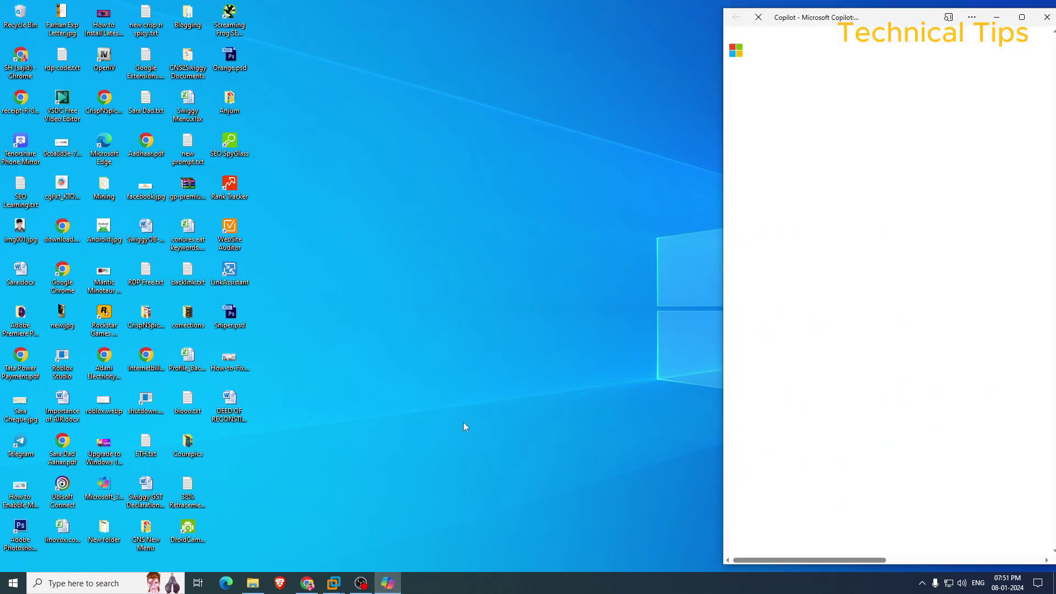
drag(817, 21, 873, 15)
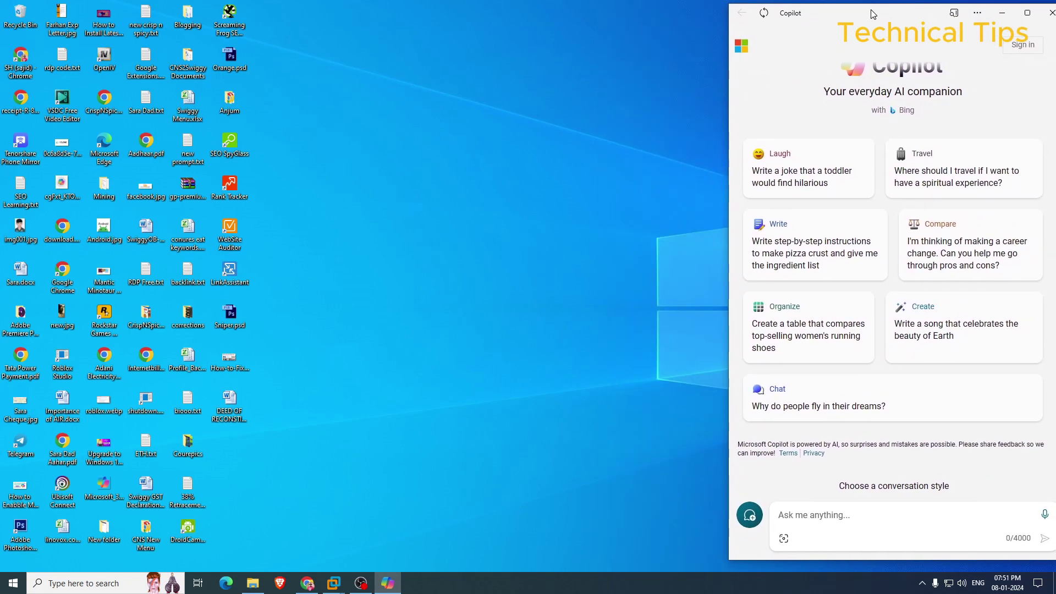
Sign in to Copilot with a personal Microsoft account and its password, declining Edge's password update
click(1023, 48)
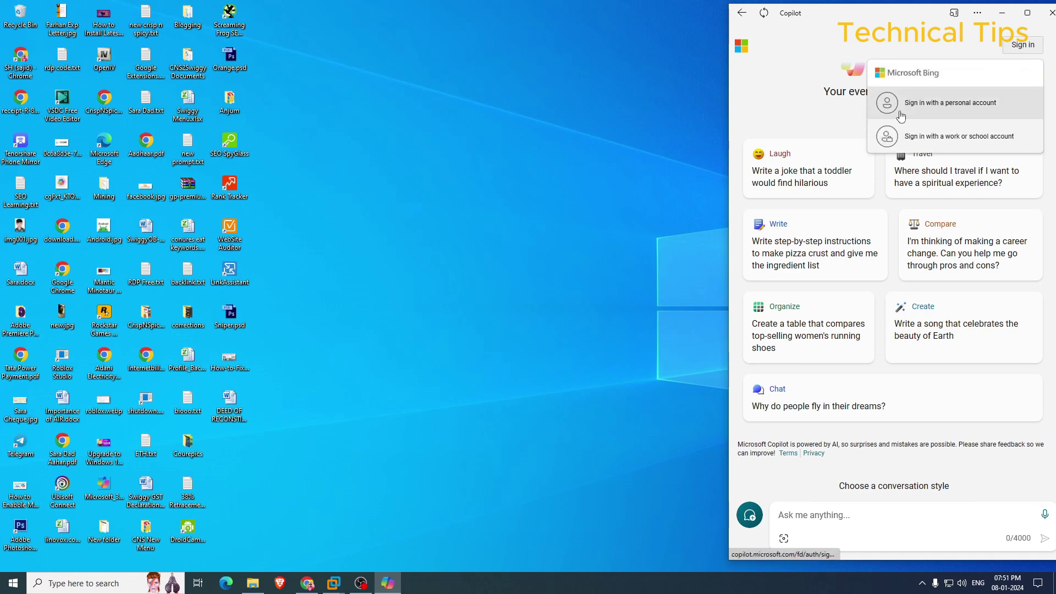
click(952, 105)
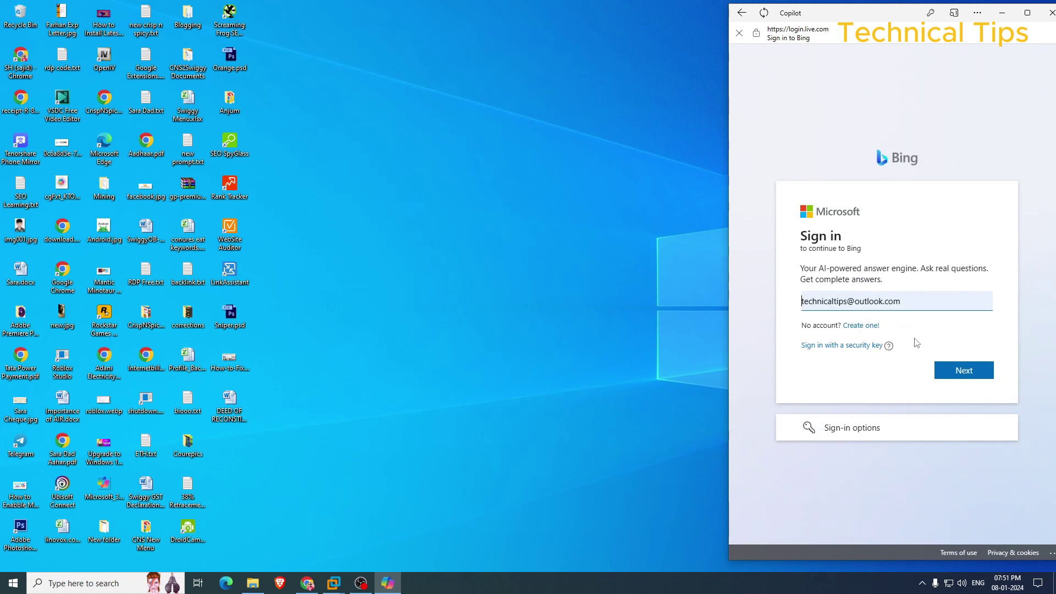
click(965, 376)
text(••••••)
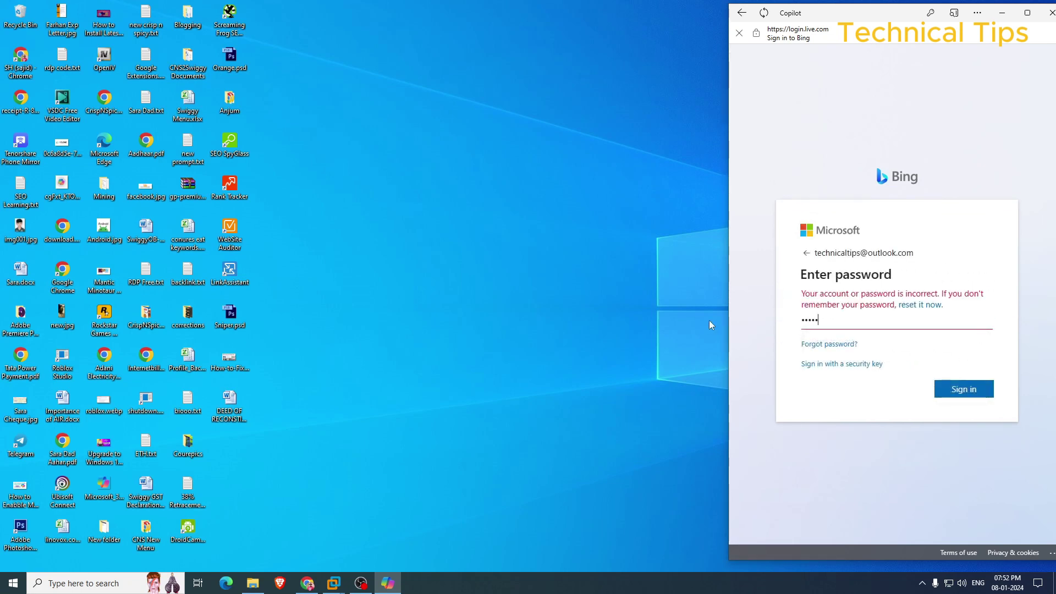
text(•••••••)
click(972, 391)
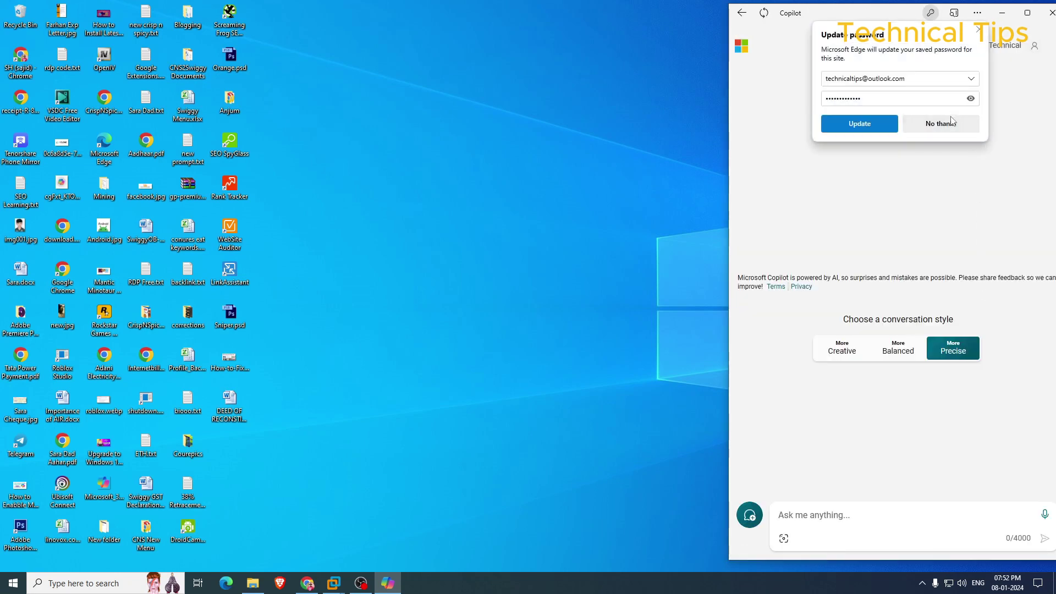
click(951, 126)
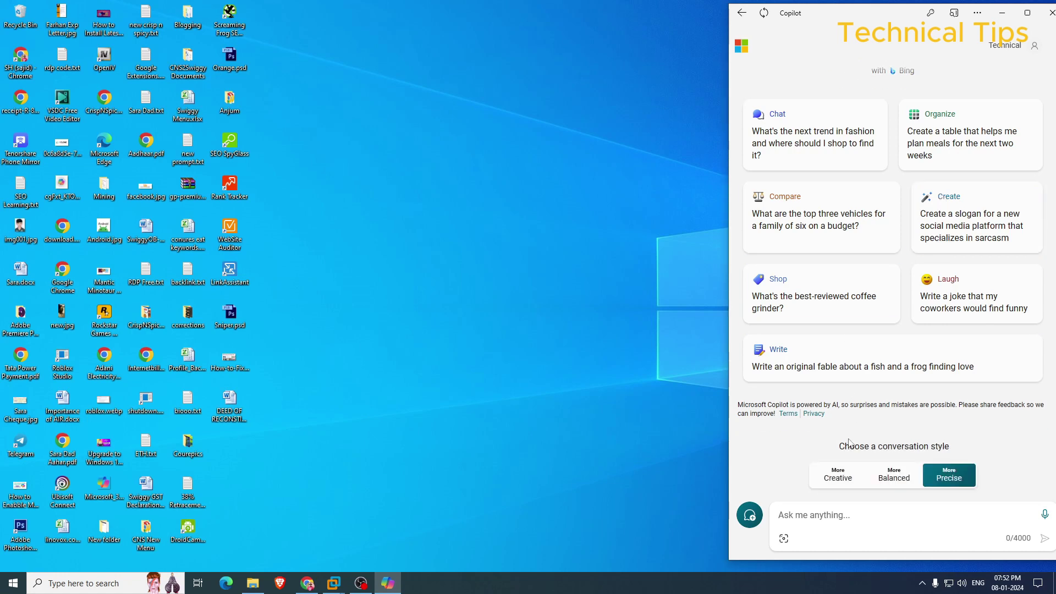
Focus the 'Ask me anything' box, scroll the pane, then close the Copilot app window
click(818, 515)
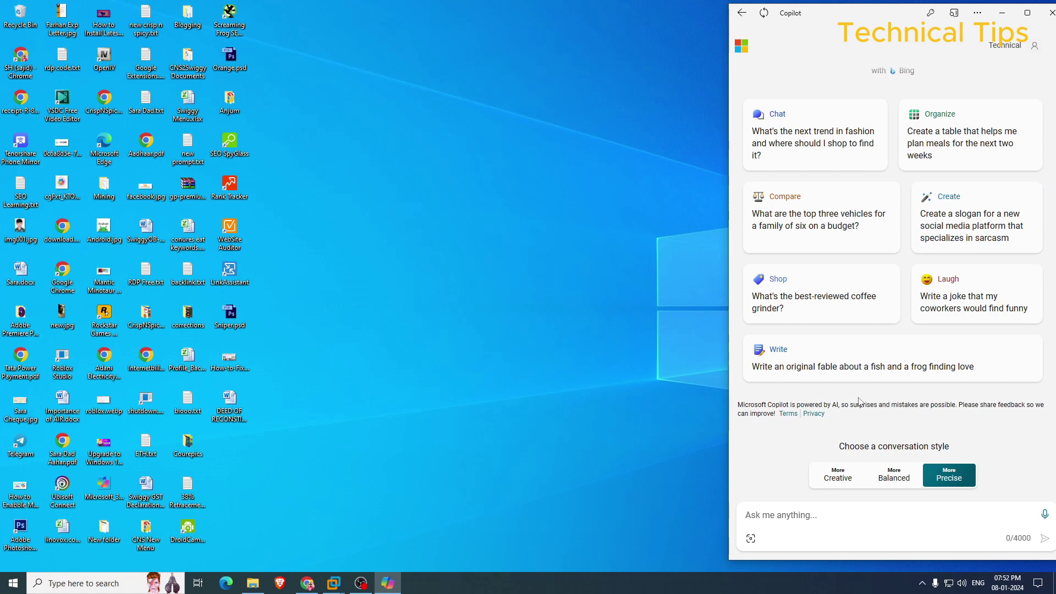
scroll(858, 352, up, 1)
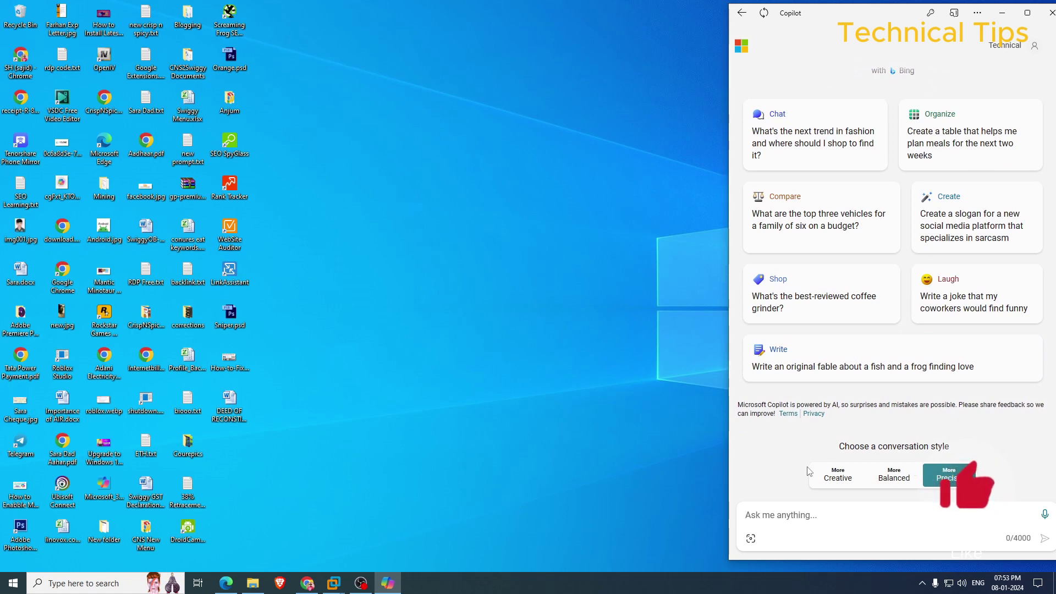
key(super+c)
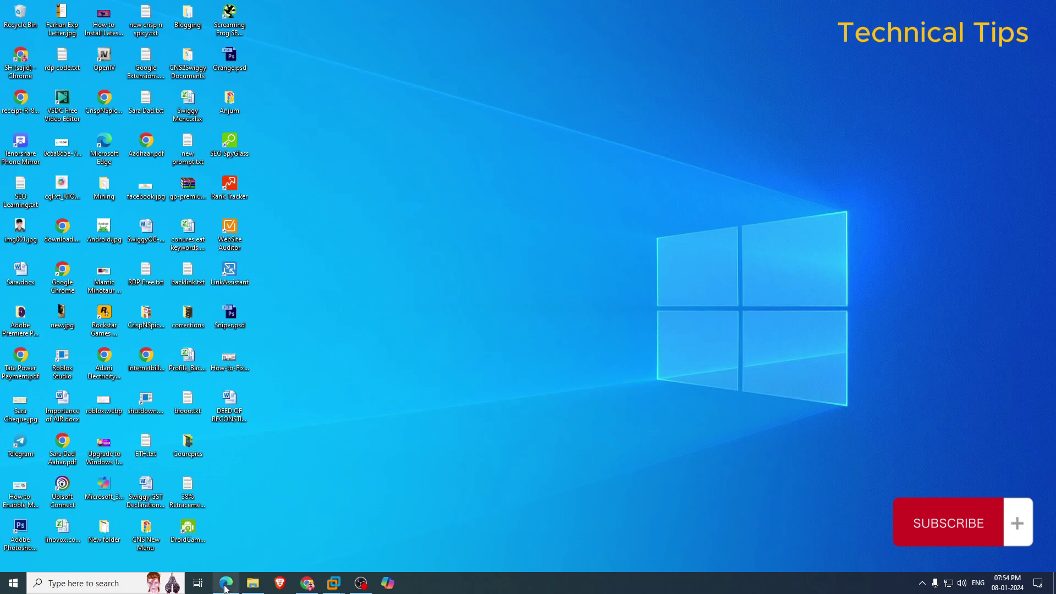
Bring Edge back and go through Apps > View apps > Manage apps to reach edge://apps
mouse_move(226, 582)
click(252, 569)
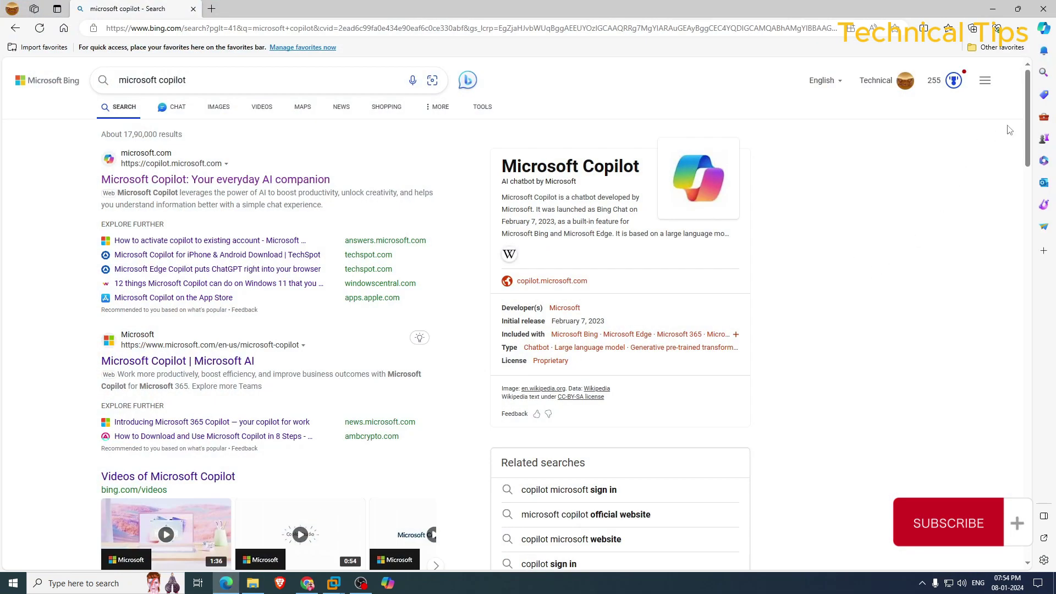
click(1019, 28)
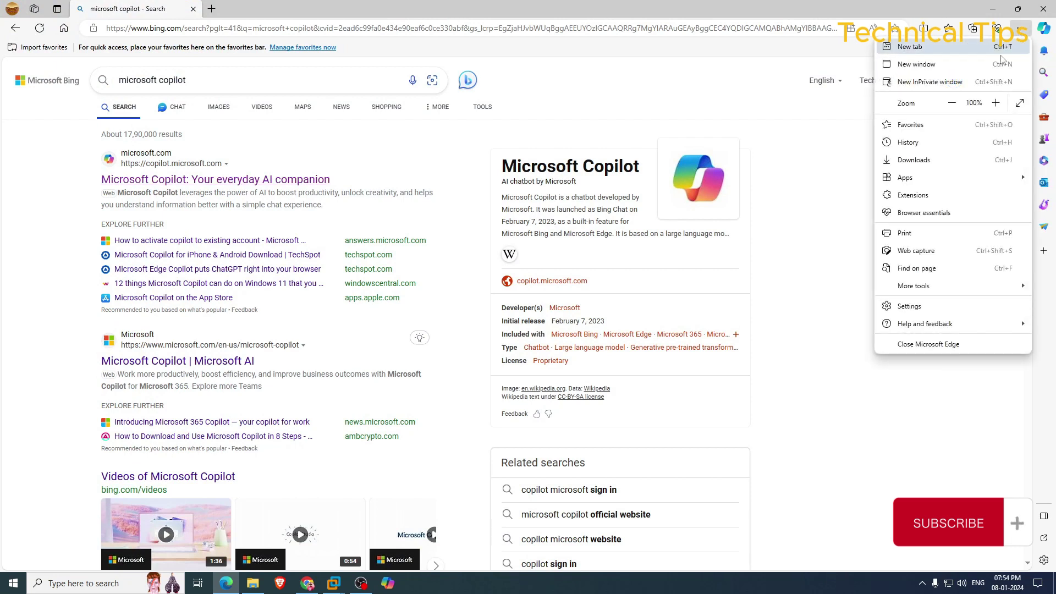
mouse_move(917, 181)
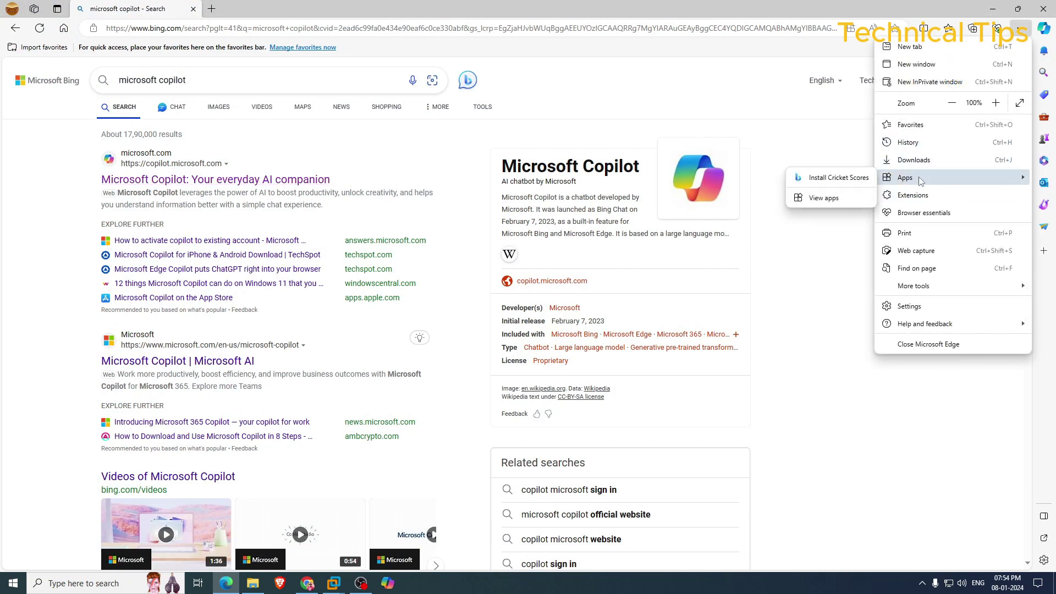
click(824, 199)
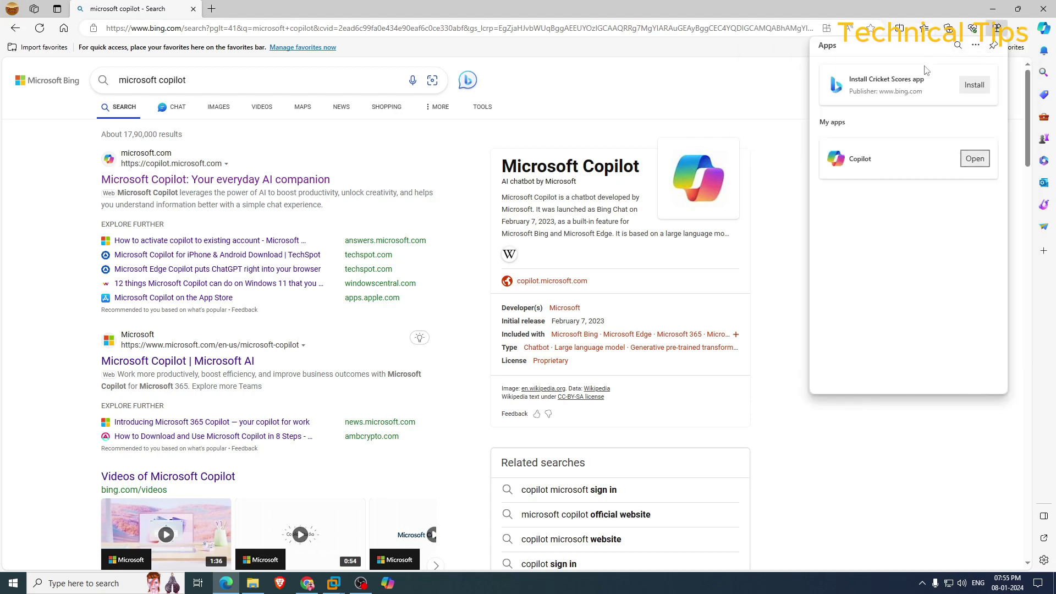
click(975, 46)
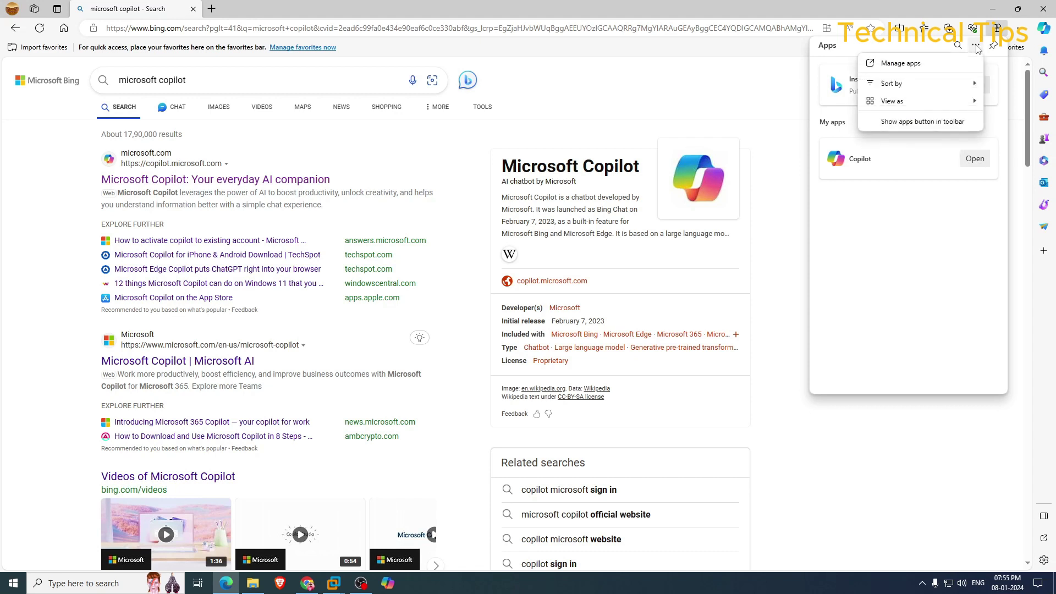
mouse_move(900, 105)
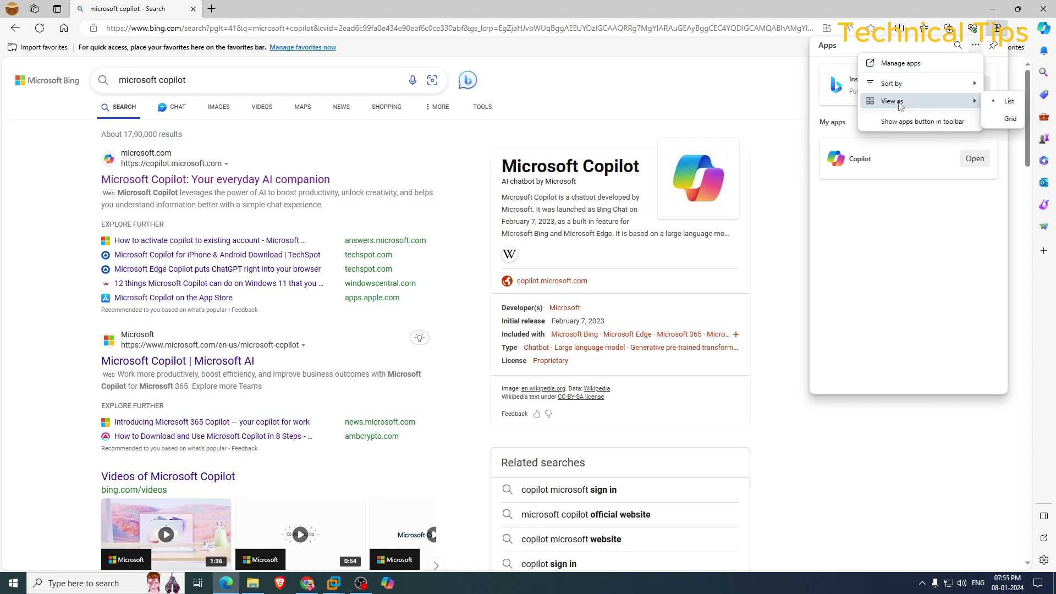
click(907, 65)
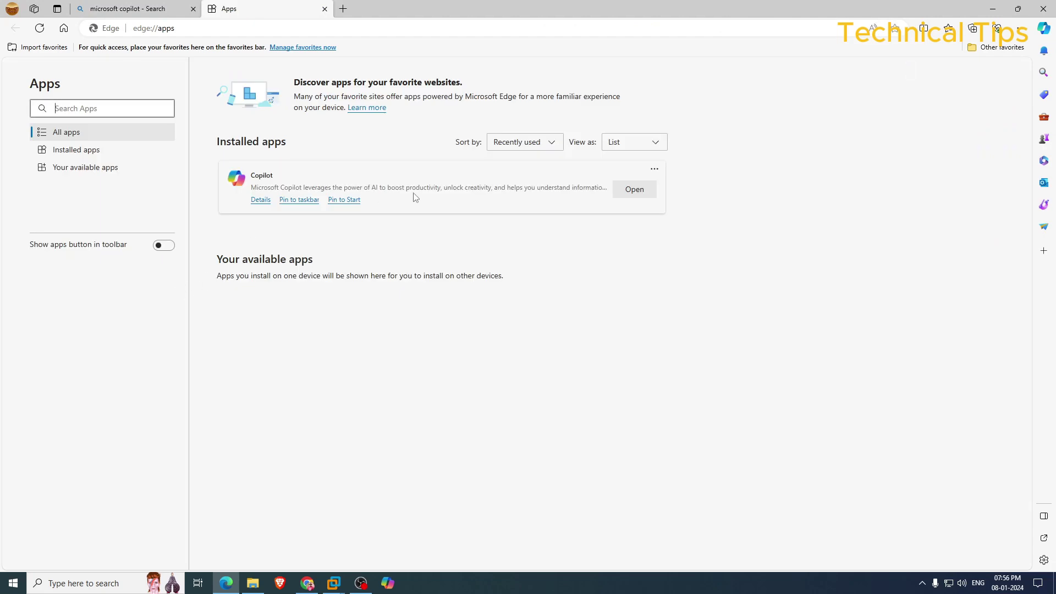
Uninstall the Copilot app with 'Also clear data from Microsoft Edge' ticked
click(654, 171)
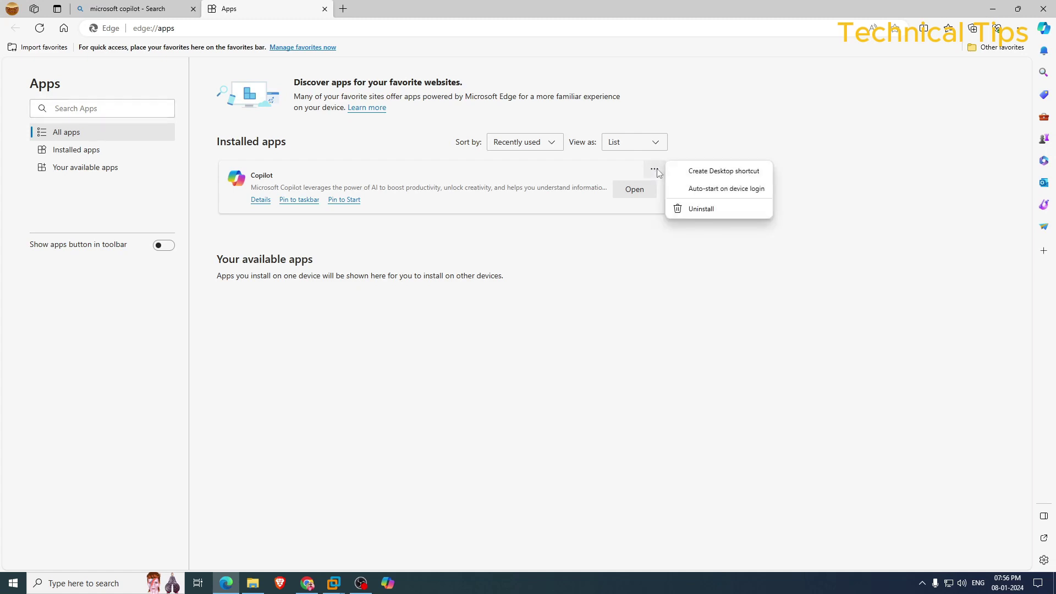
click(716, 209)
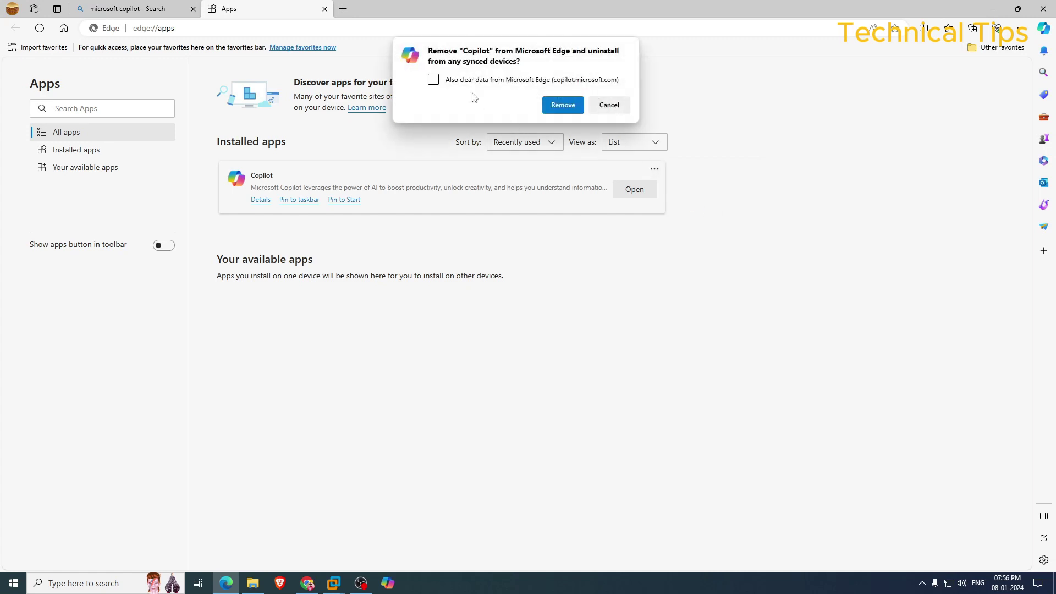
click(433, 79)
click(563, 105)
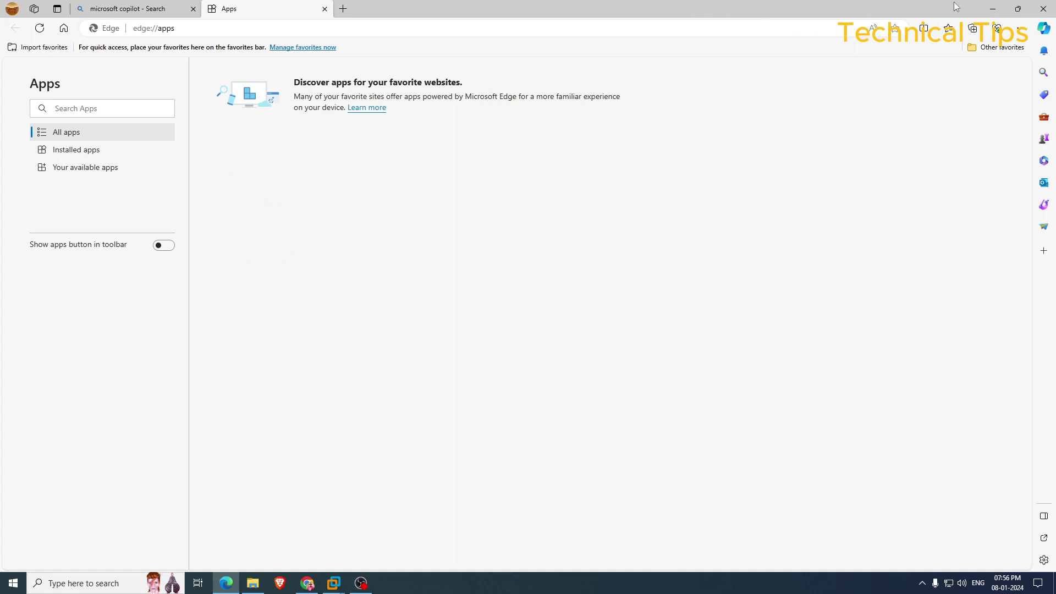
Close the Edge browser window to leave the Windows 10 desktop showing
click(1043, 7)
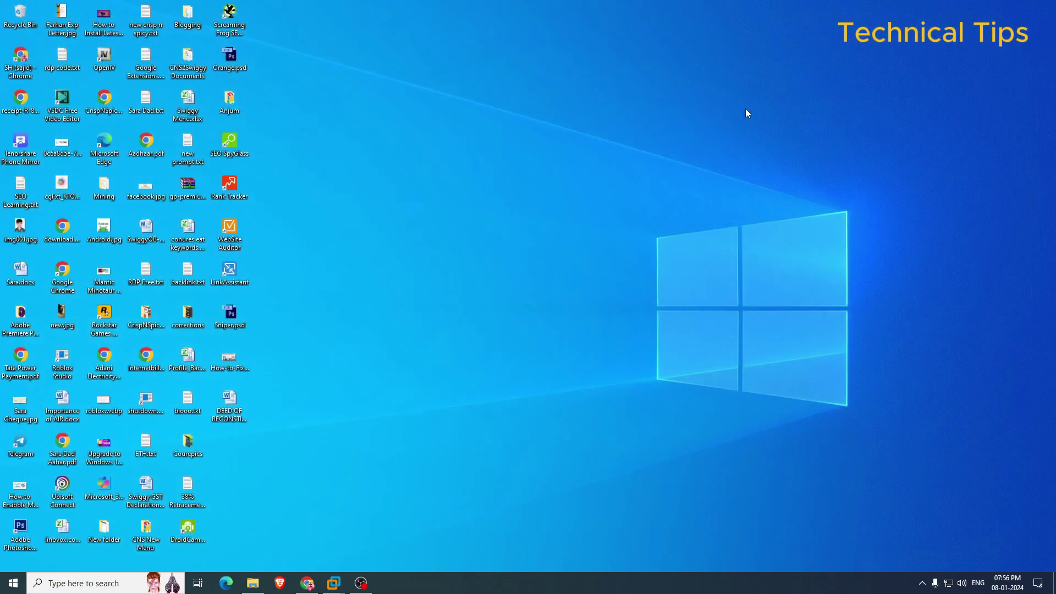